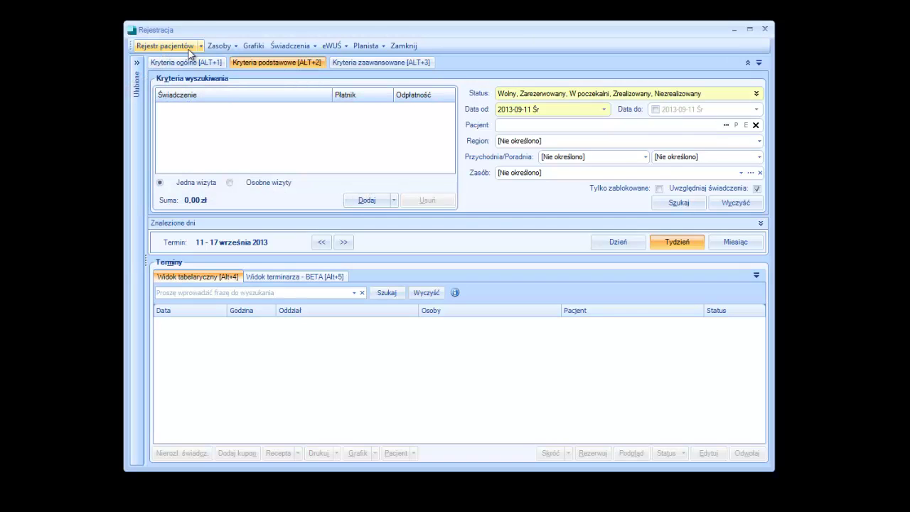
Start a new patient registration from the active-patient search window.
click(189, 52)
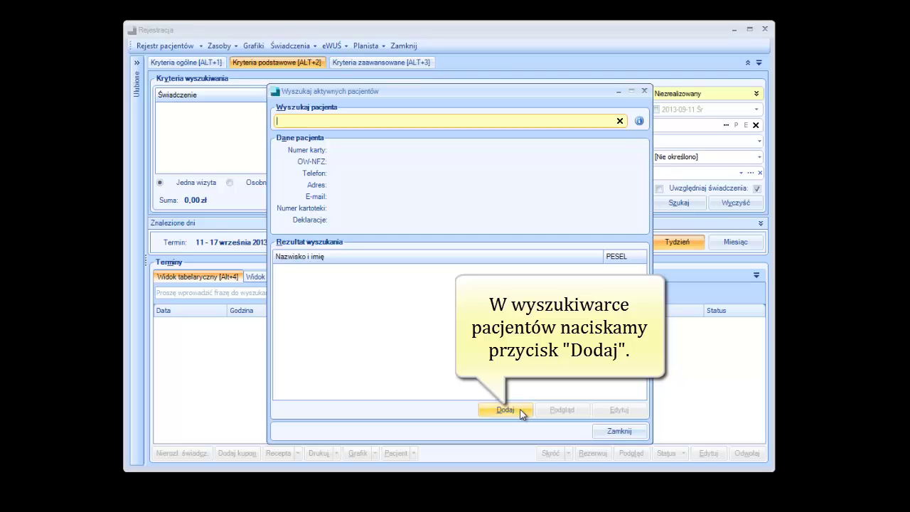
click(519, 410)
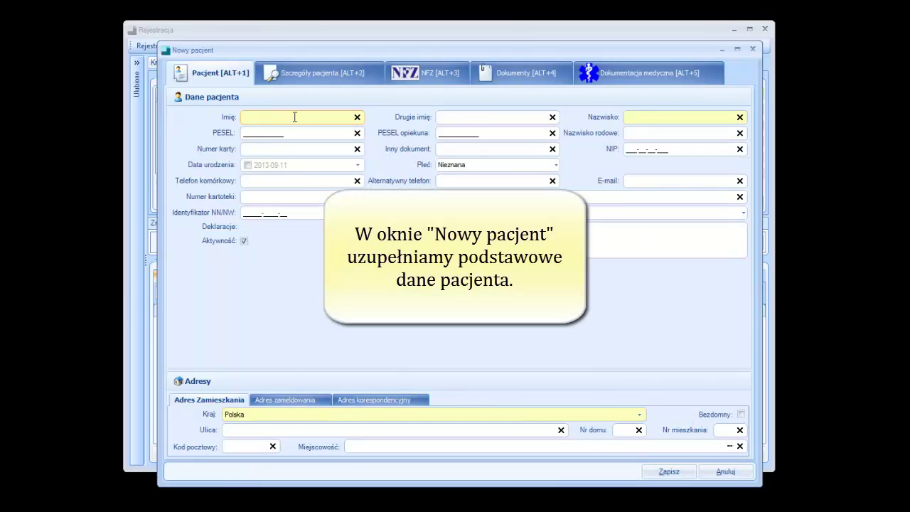
Enter the patient's first name, surname and PESEL number.
text(Anna)
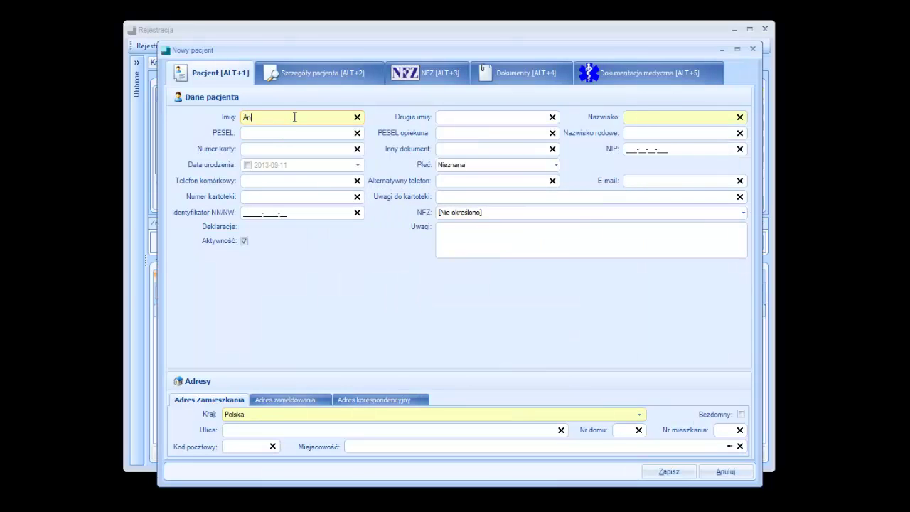
click(648, 117)
text(Kowalska)
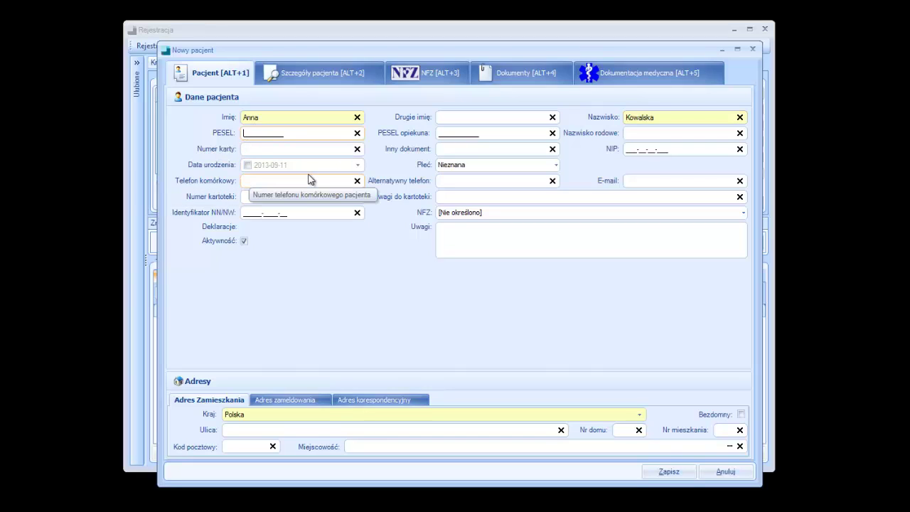
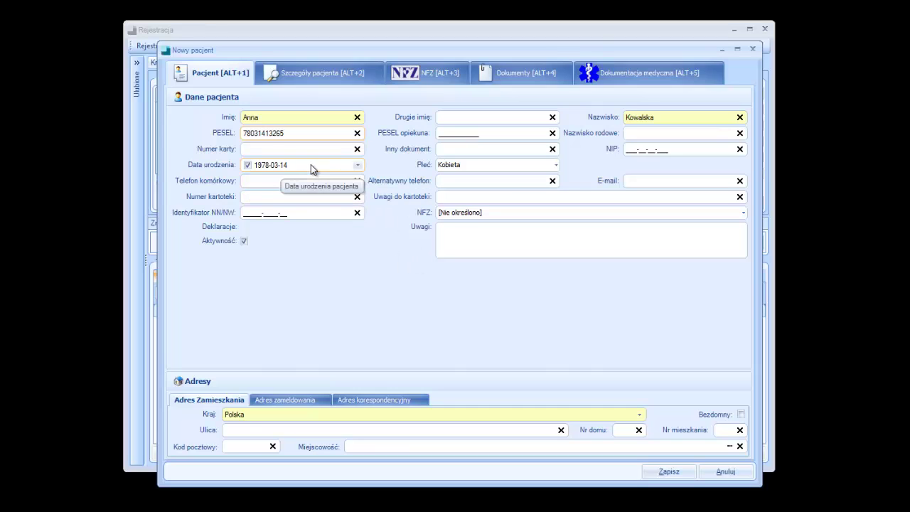
Fill in the residential address: street, house number, flat number, postal code and town.
click(300, 428)
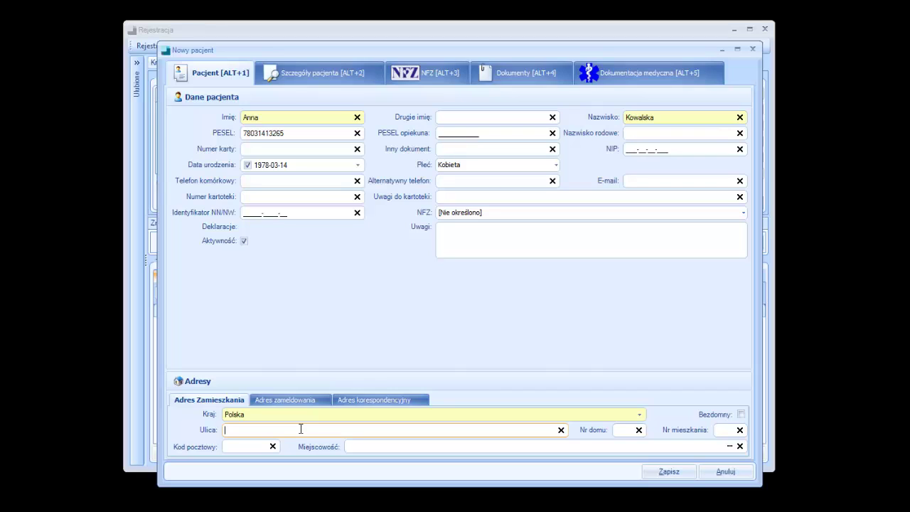
click(630, 430)
click(725, 430)
click(255, 445)
key(Tab)
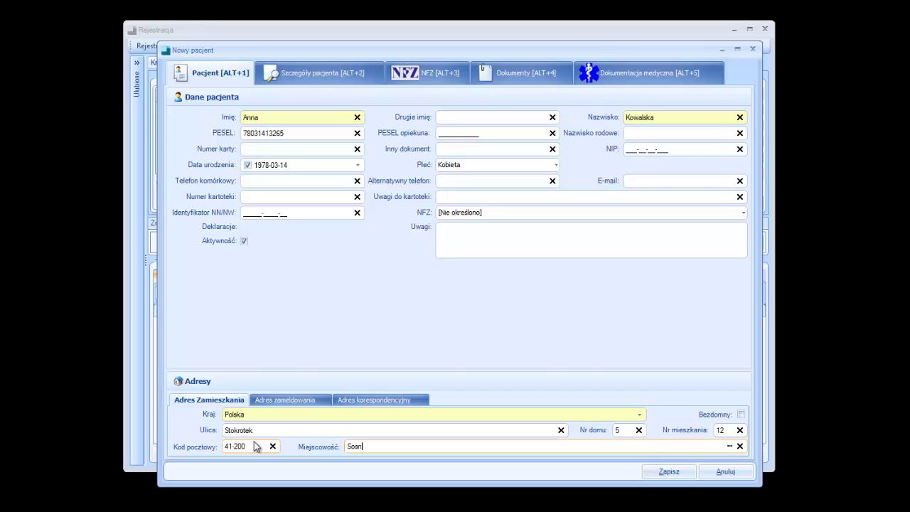
drag(407, 447, 305, 451)
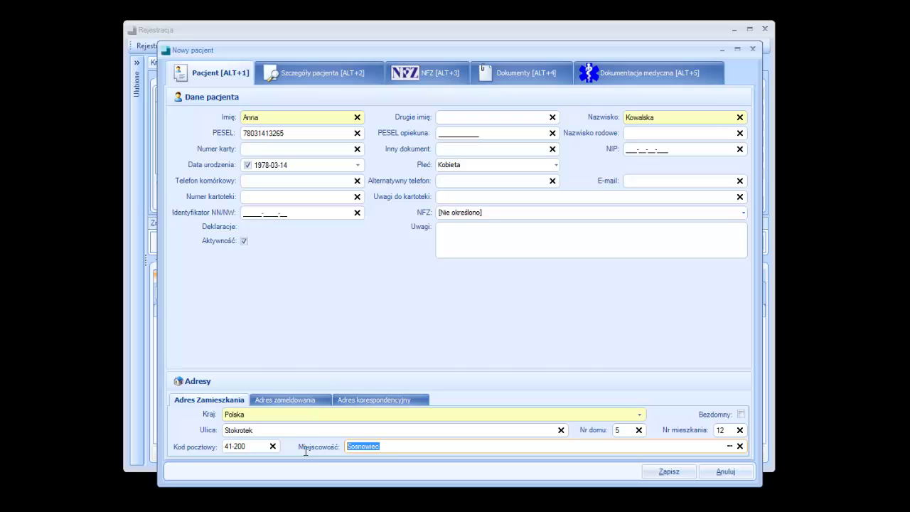
click(396, 445)
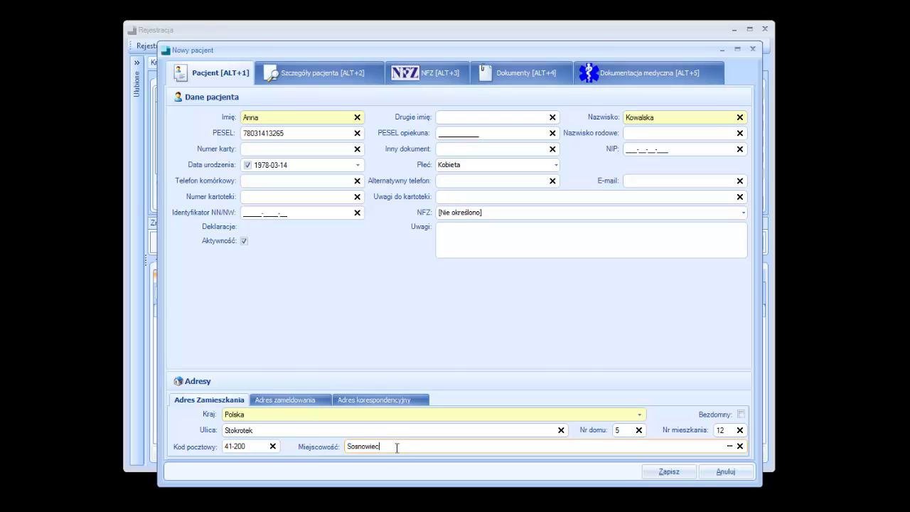
Add the Urząd Miejski - Będzin basic employee package at 60,00 zł and save it.
click(330, 72)
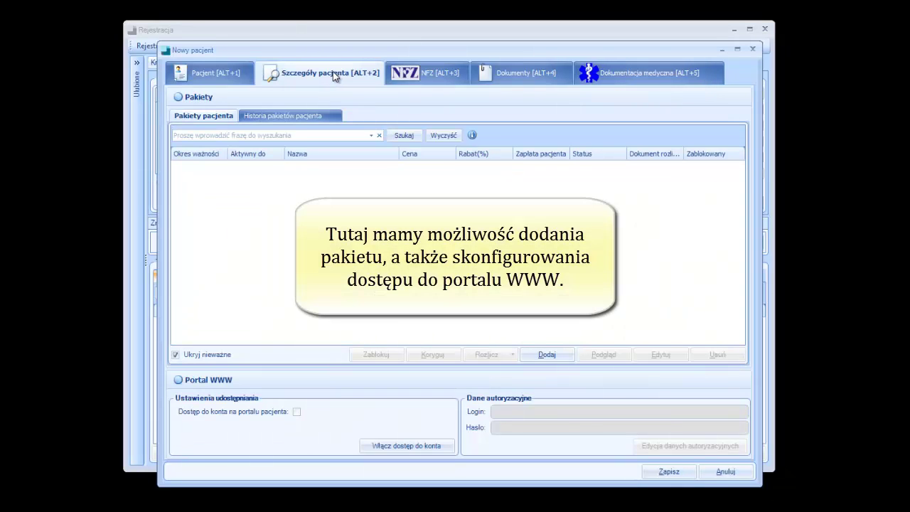
click(565, 357)
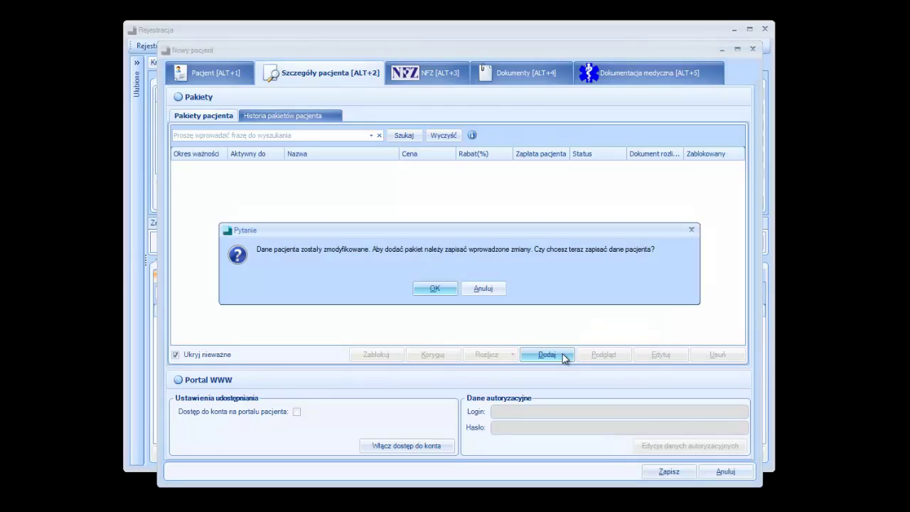
click(435, 289)
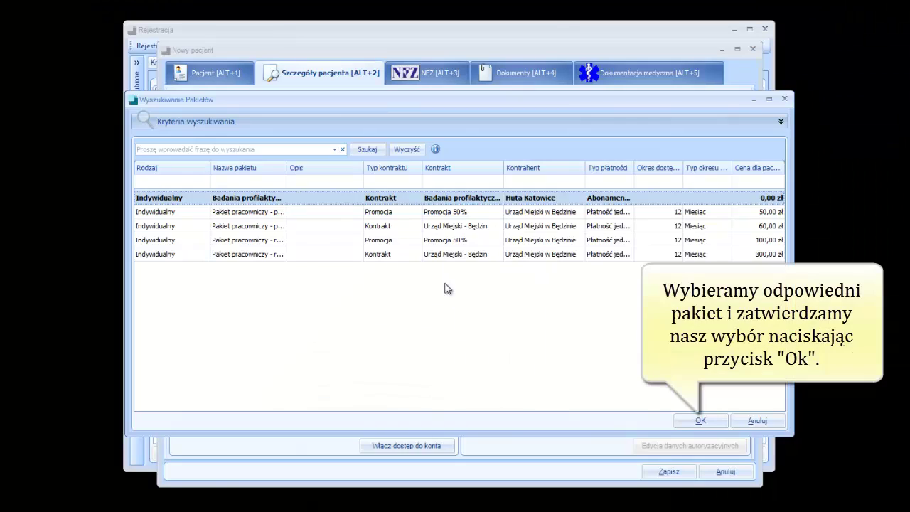
click(473, 226)
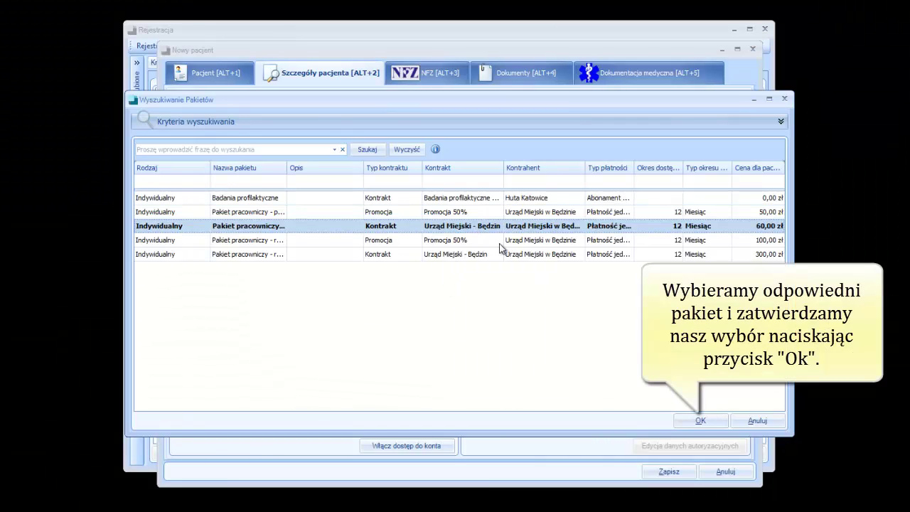
click(702, 421)
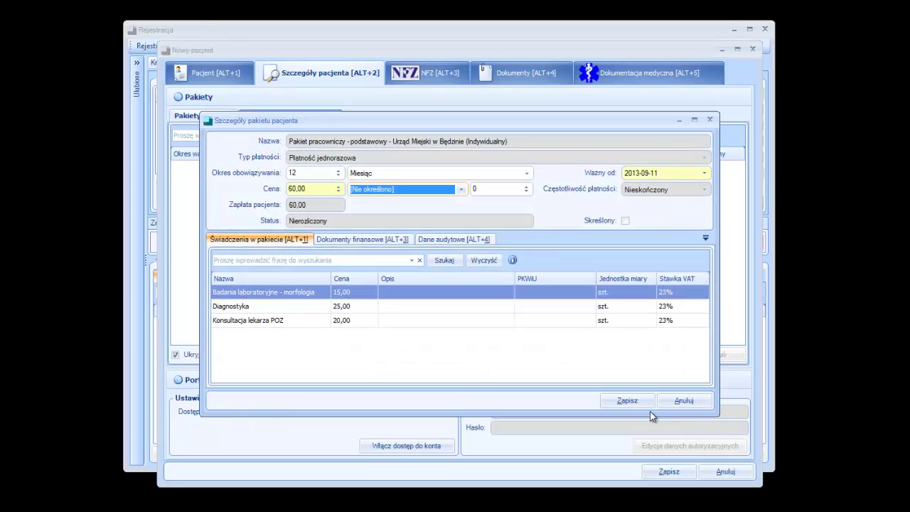
click(627, 401)
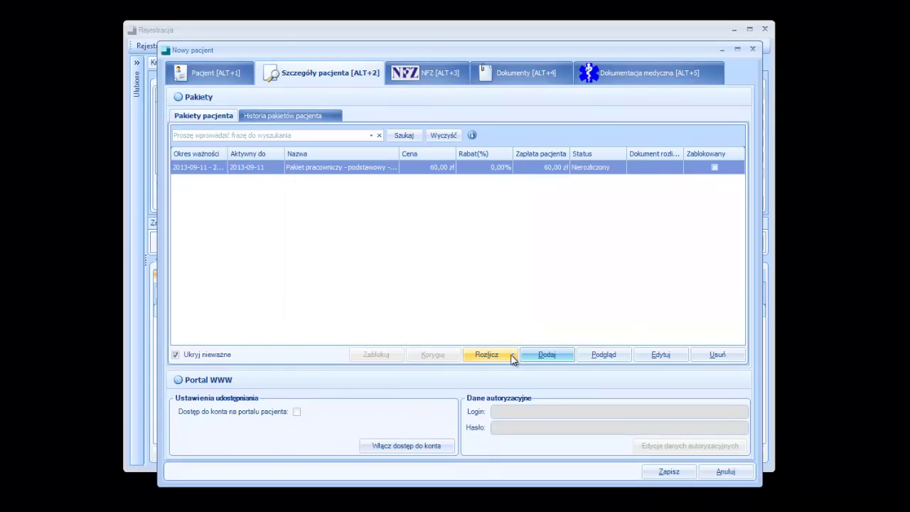
Settle the package with an approved, fiscalised Kraków VAT invoice, without a contractor.
click(512, 358)
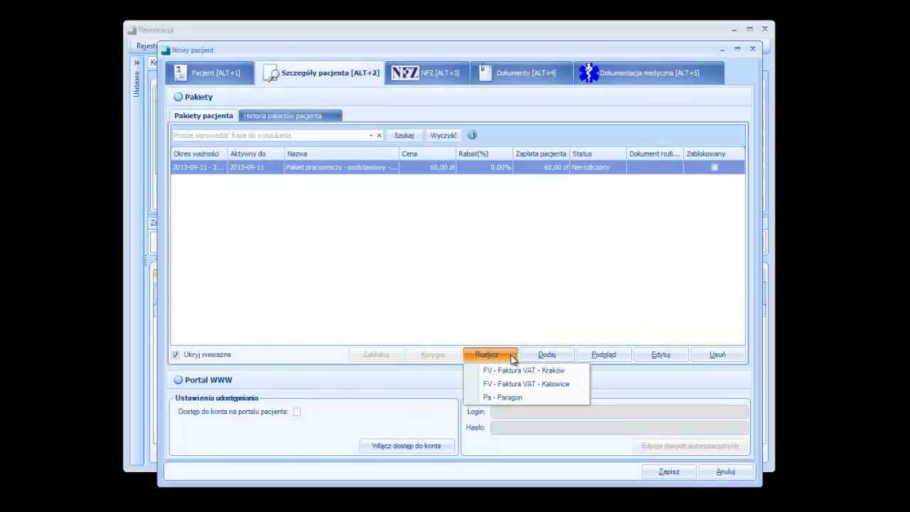
click(577, 371)
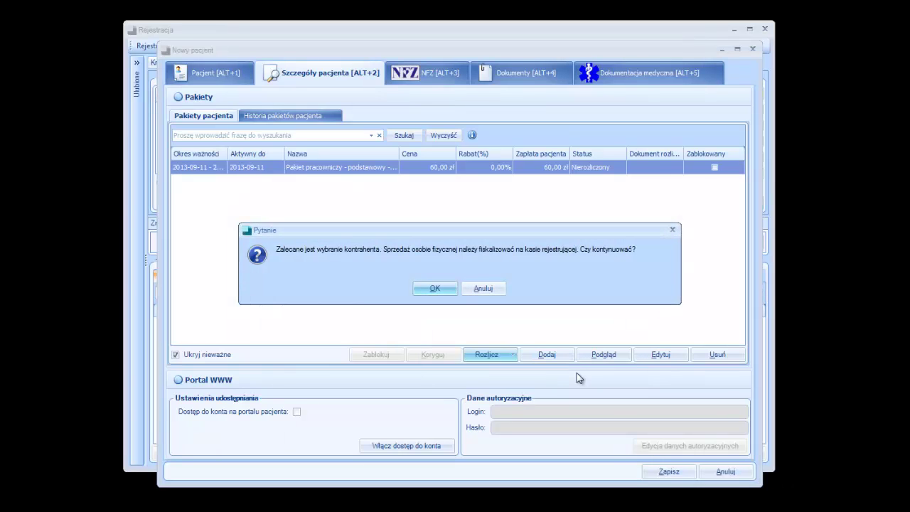
click(434, 288)
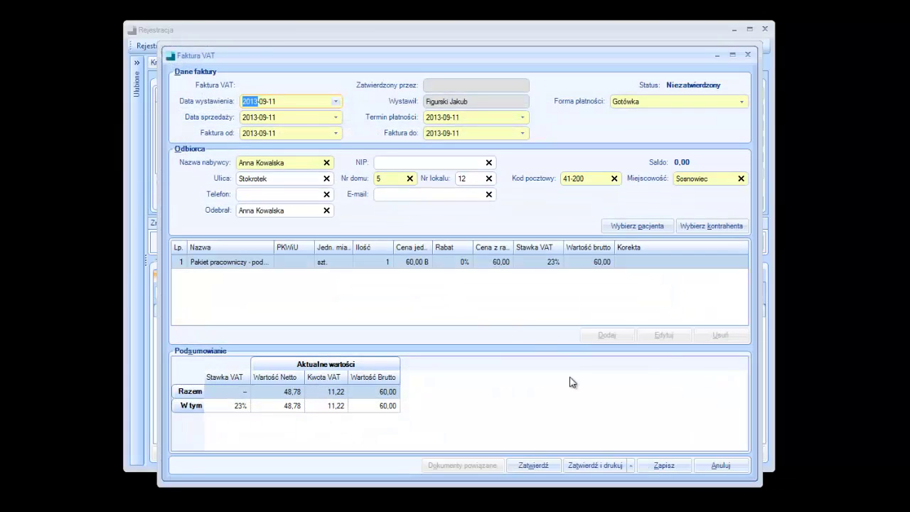
click(548, 466)
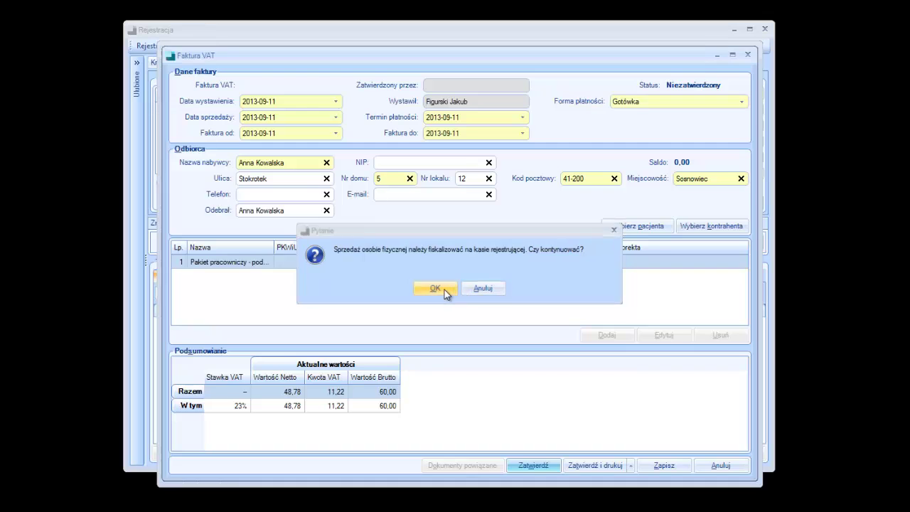
click(436, 288)
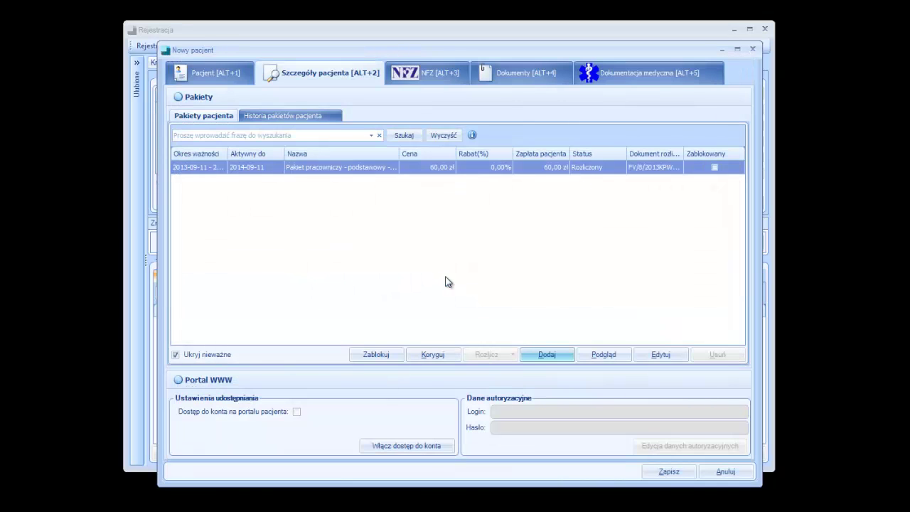
Add a U - Ubezpieczony NFZ entitlement documented by the employer's certificate for family members.
click(446, 82)
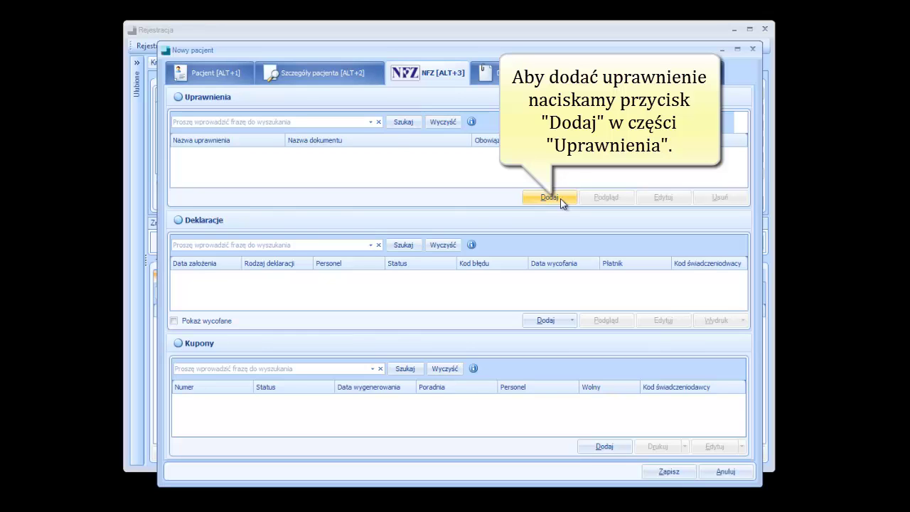
click(560, 199)
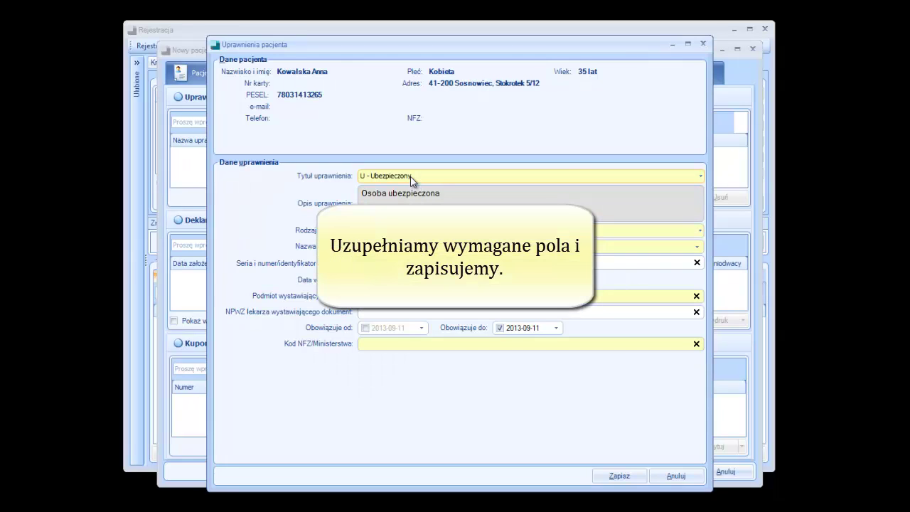
click(700, 176)
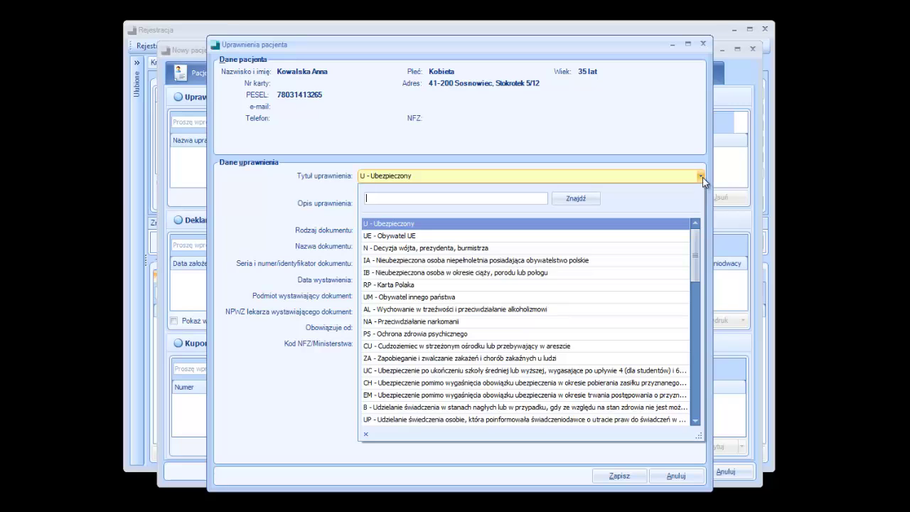
click(702, 176)
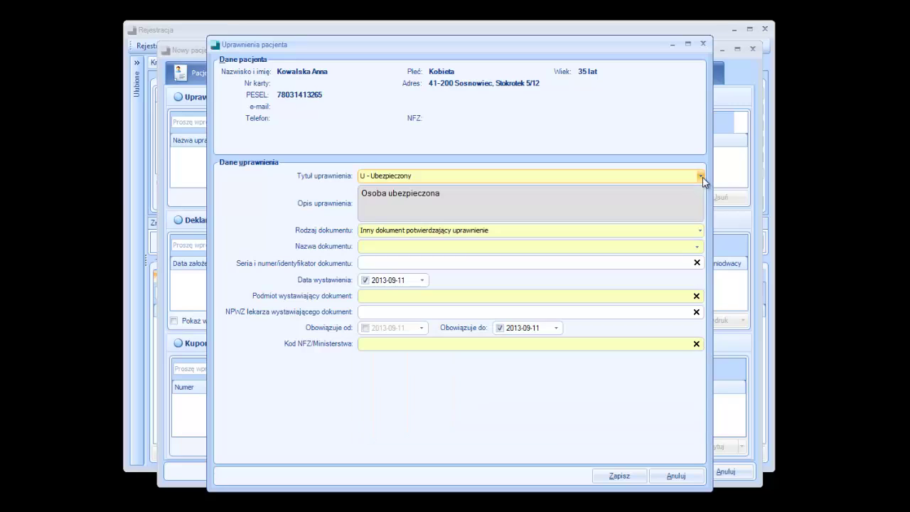
click(465, 246)
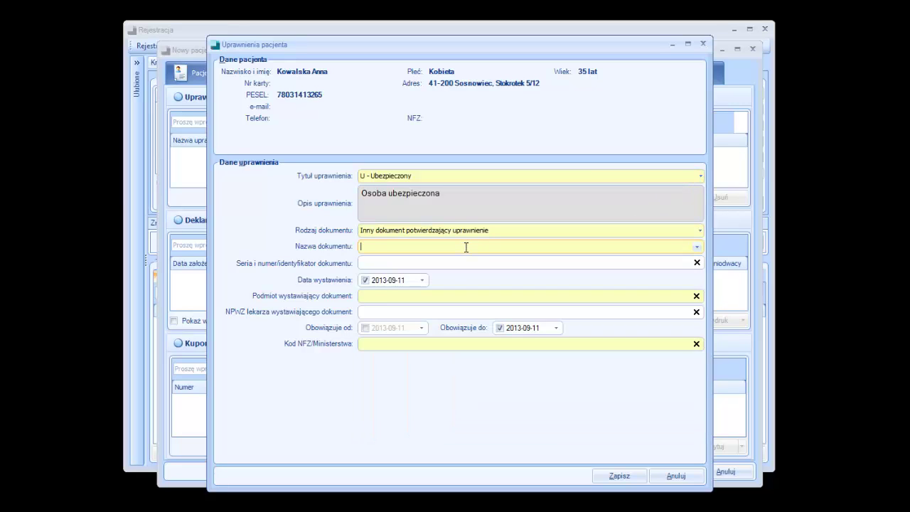
click(697, 248)
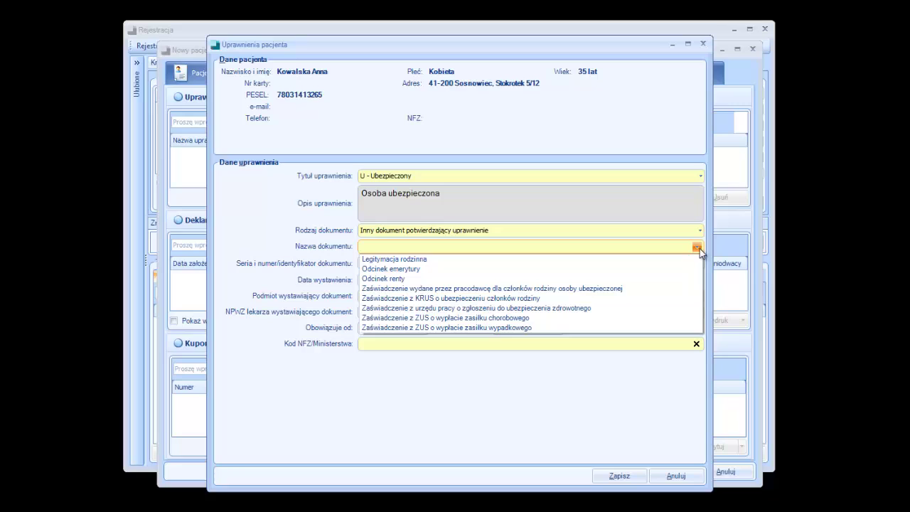
click(640, 285)
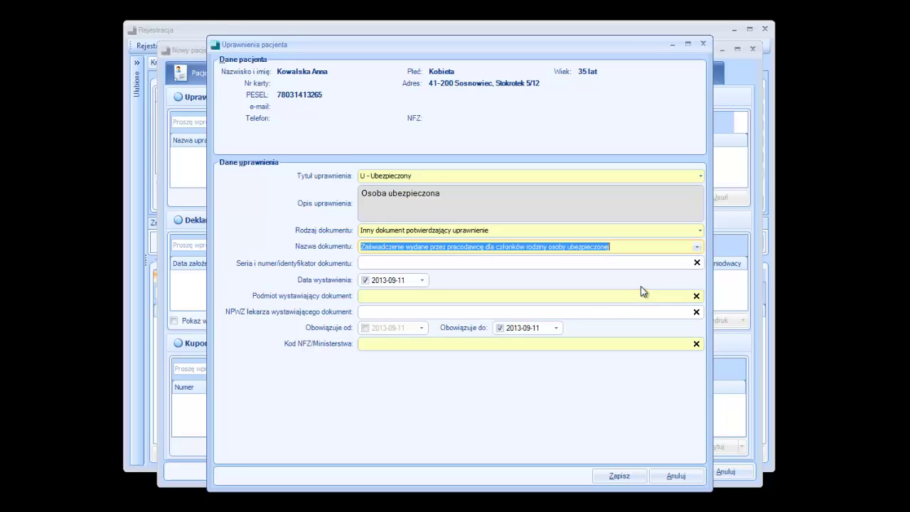
Enter issuing body 'Urząd Miejski w Sosnowcu' and NFZ code 12, then save the entitlement.
click(469, 297)
text(U)
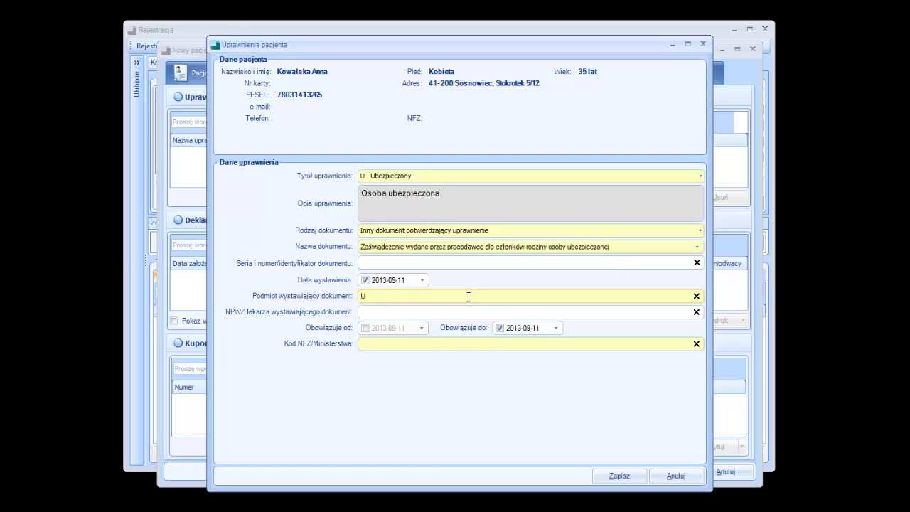
text(rząd Miejski w Sosnowcu)
click(402, 343)
text(12)
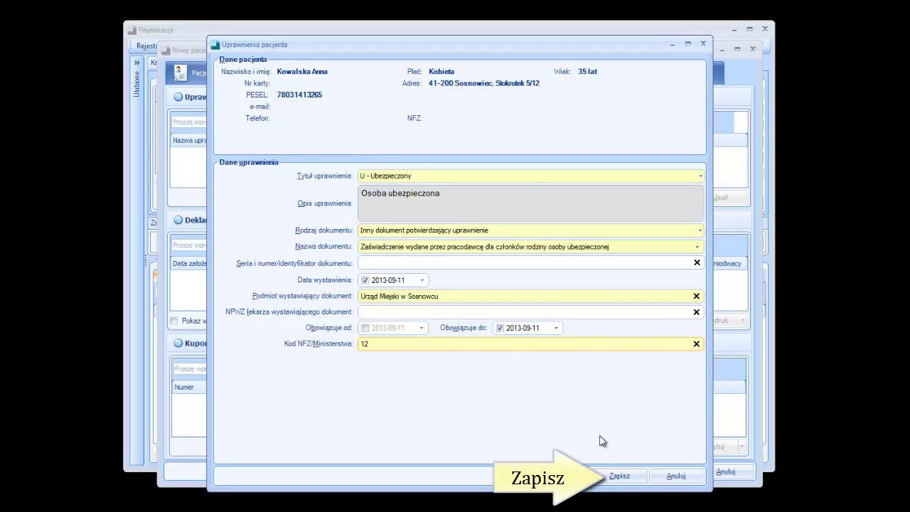
click(629, 481)
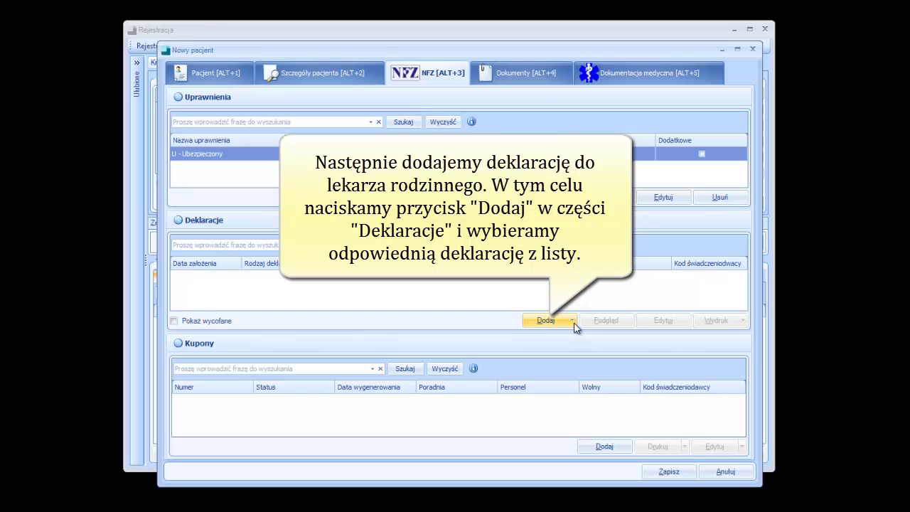
Add a family-doctor declaration with payer 12 - Śląski and a staff doctor, and save it.
click(572, 320)
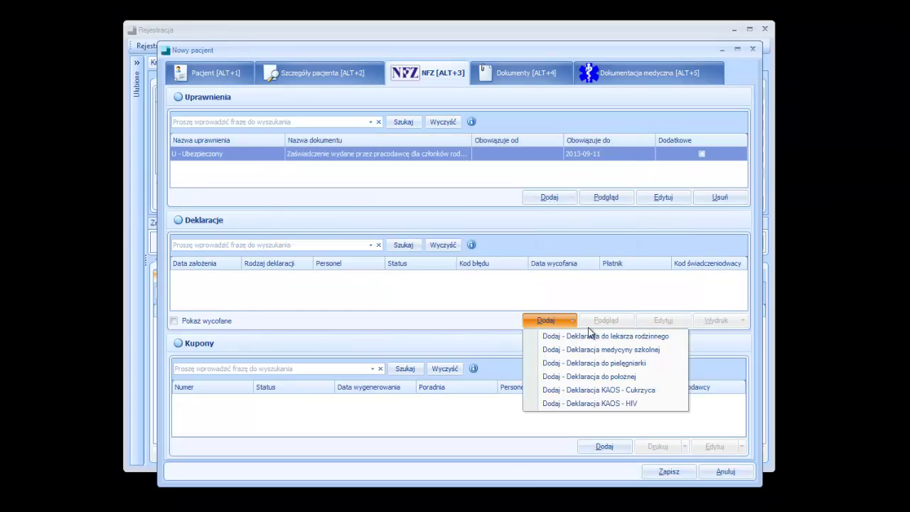
click(646, 339)
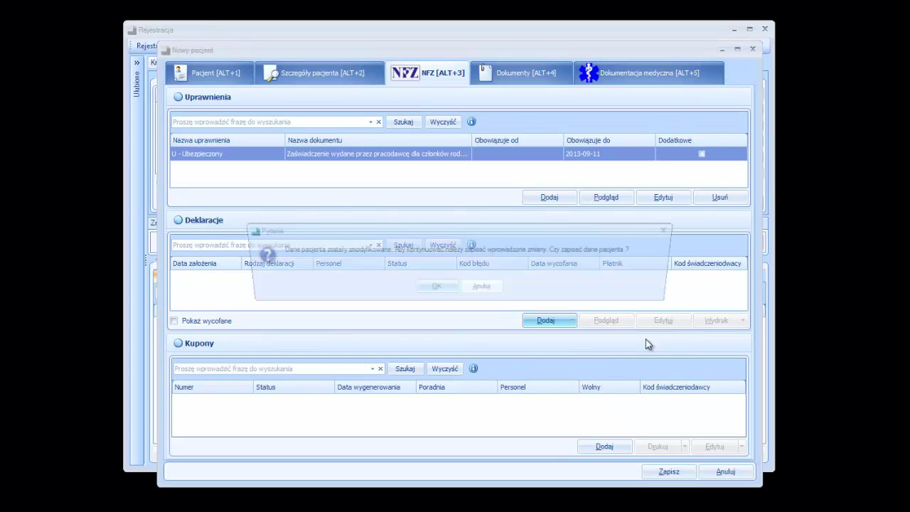
click(443, 289)
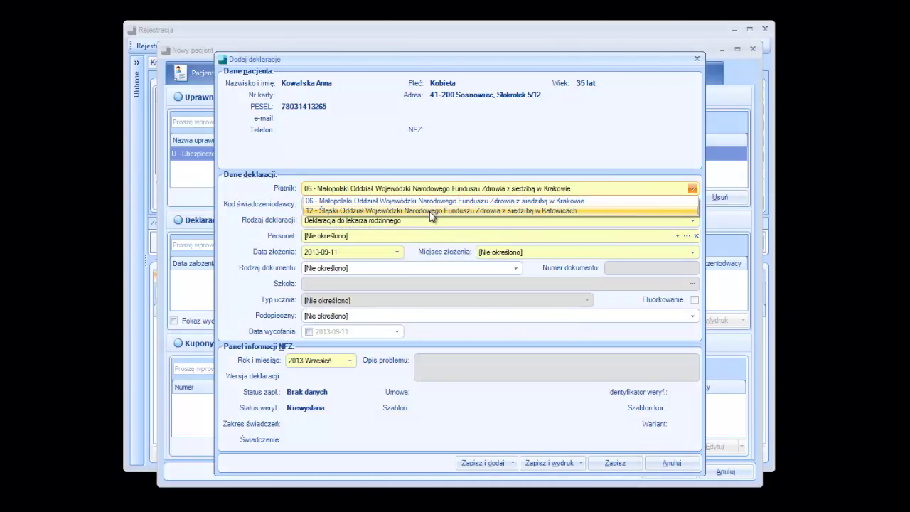
click(429, 211)
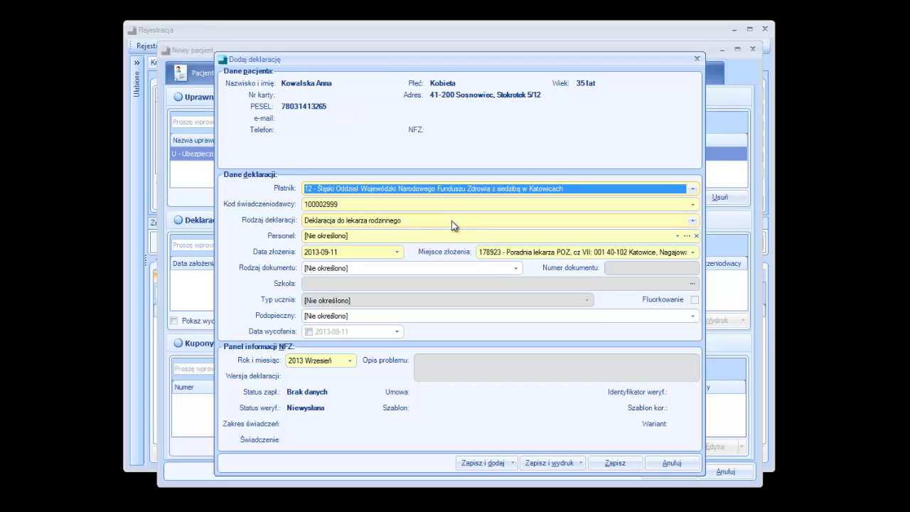
click(450, 239)
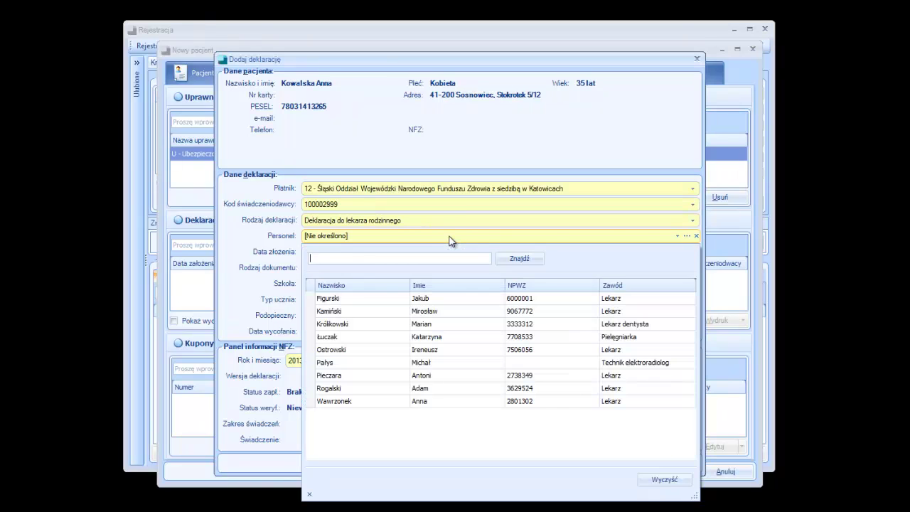
click(359, 389)
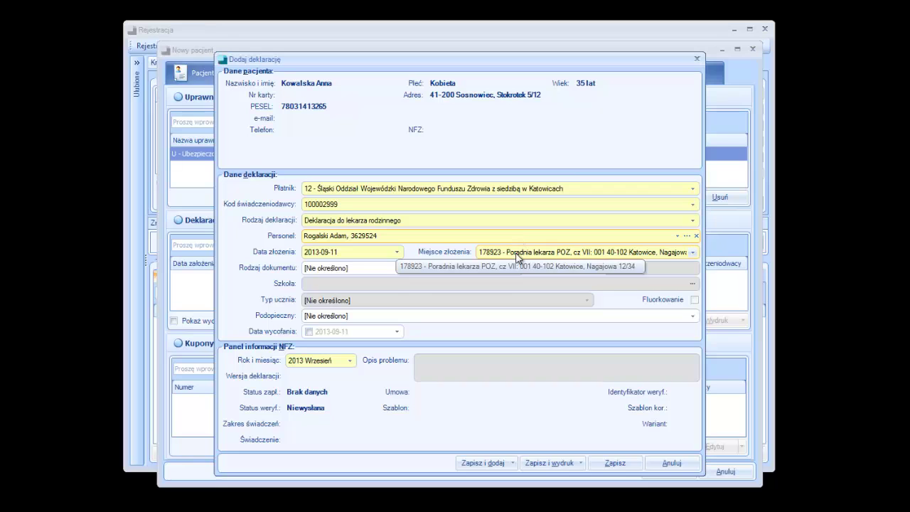
click(629, 463)
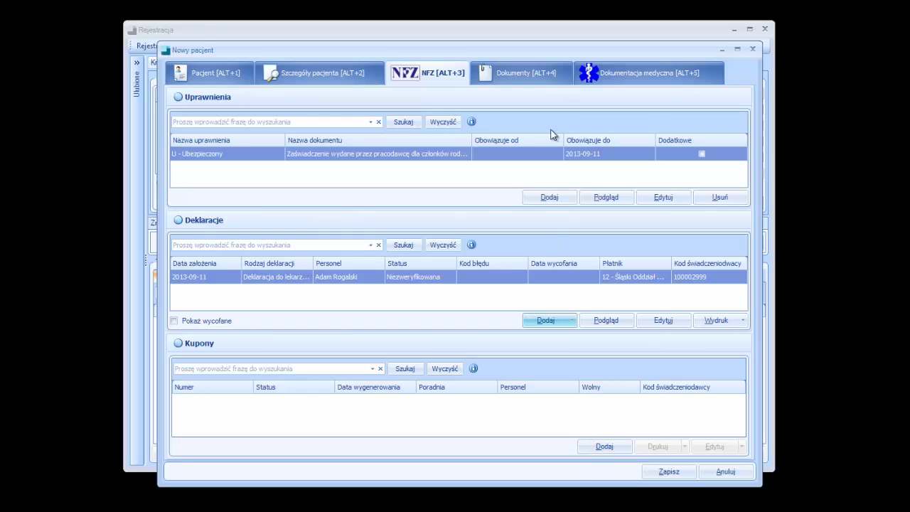
Review the Dokumenty and Dokumentacja medyczna pages, then save and close the patient record.
click(533, 74)
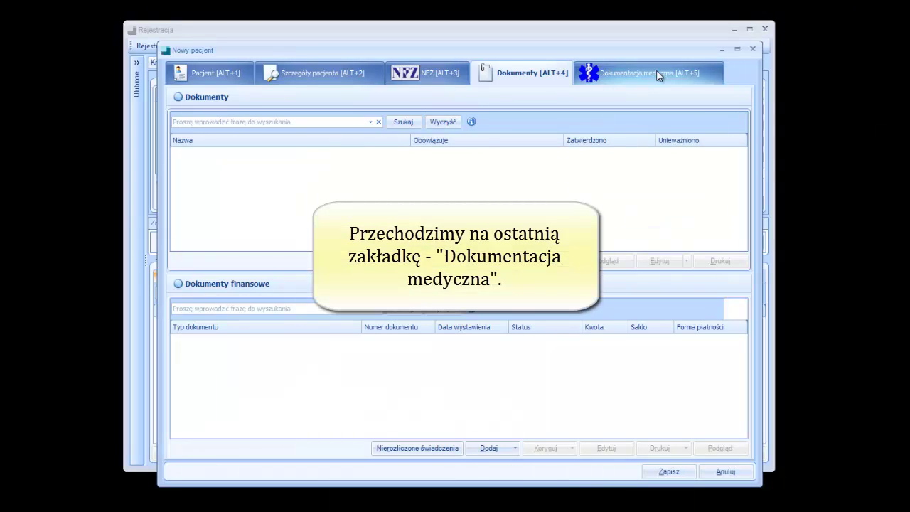
click(713, 73)
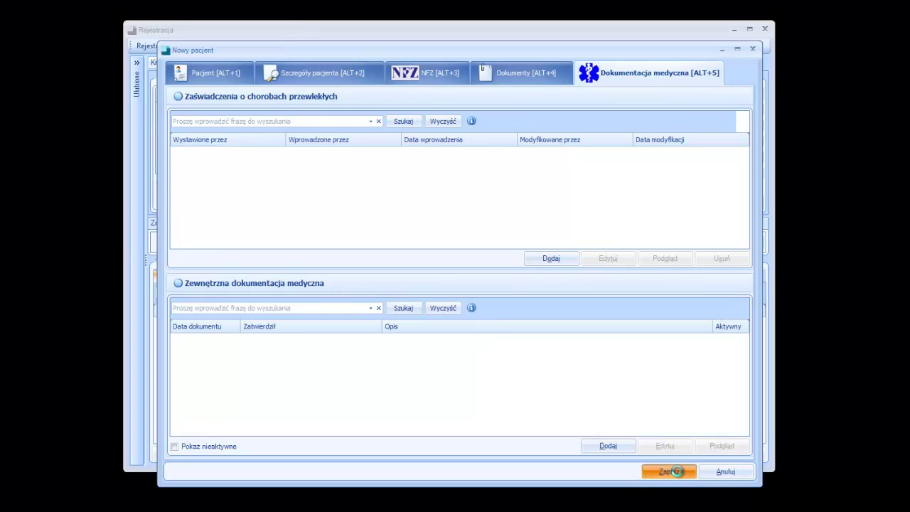
click(677, 471)
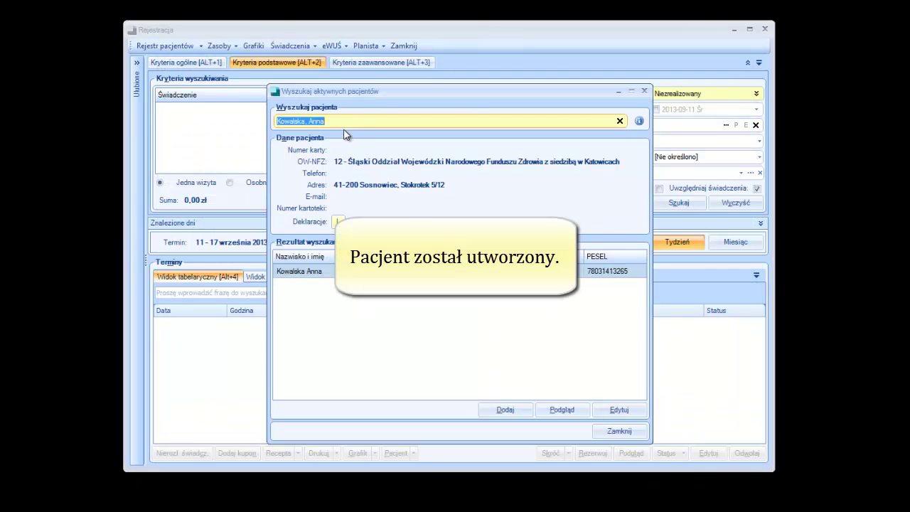